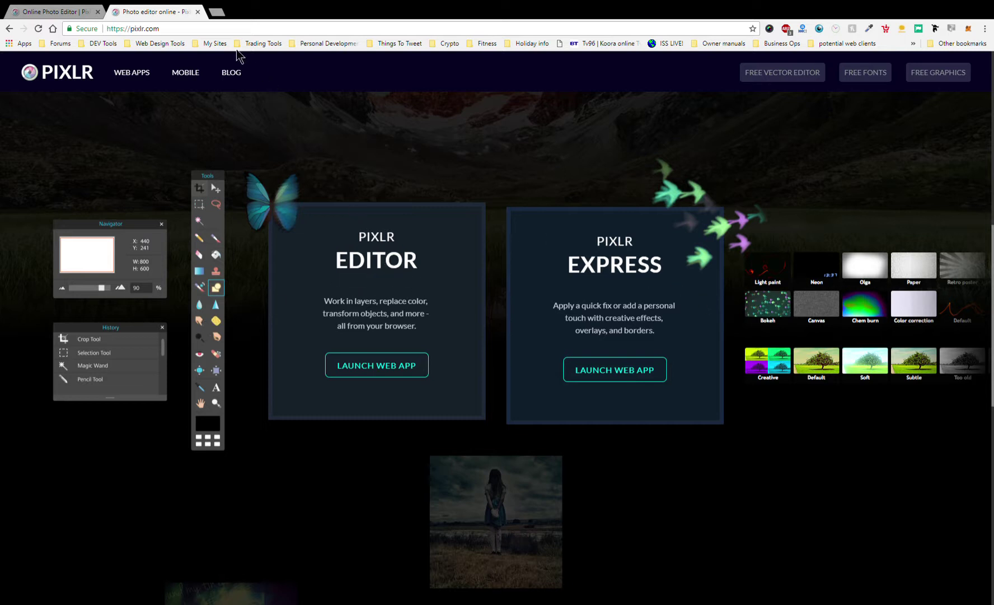
Step: Switch to the browser tab where the portrait photo is open in Pixlr Editor
click(75, 14)
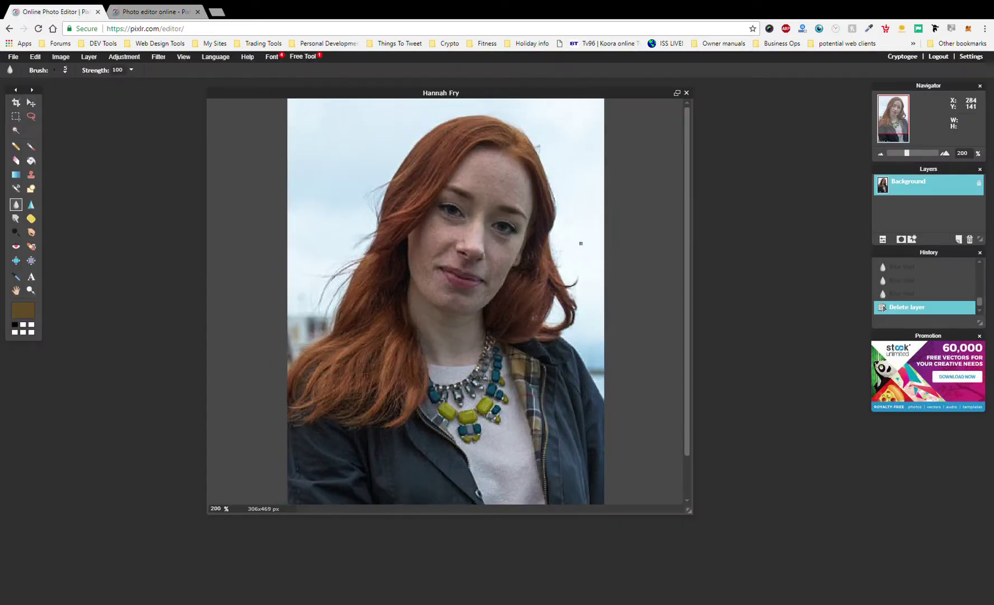
Step: Zoom in on the face and duplicate the Background layer with Ctrl+J
scroll(580, 243, up, 5)
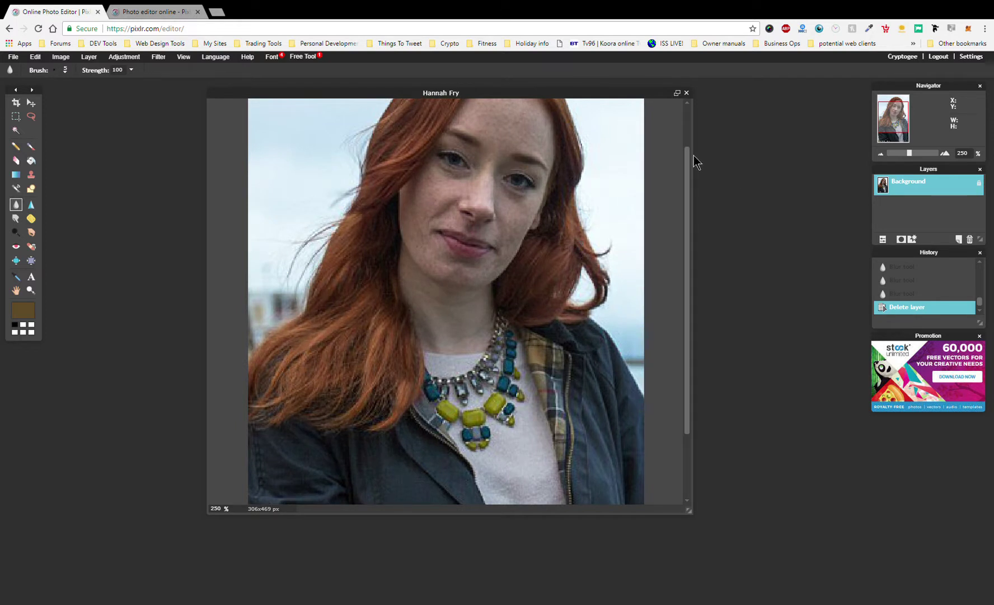
drag(690, 162, 693, 117)
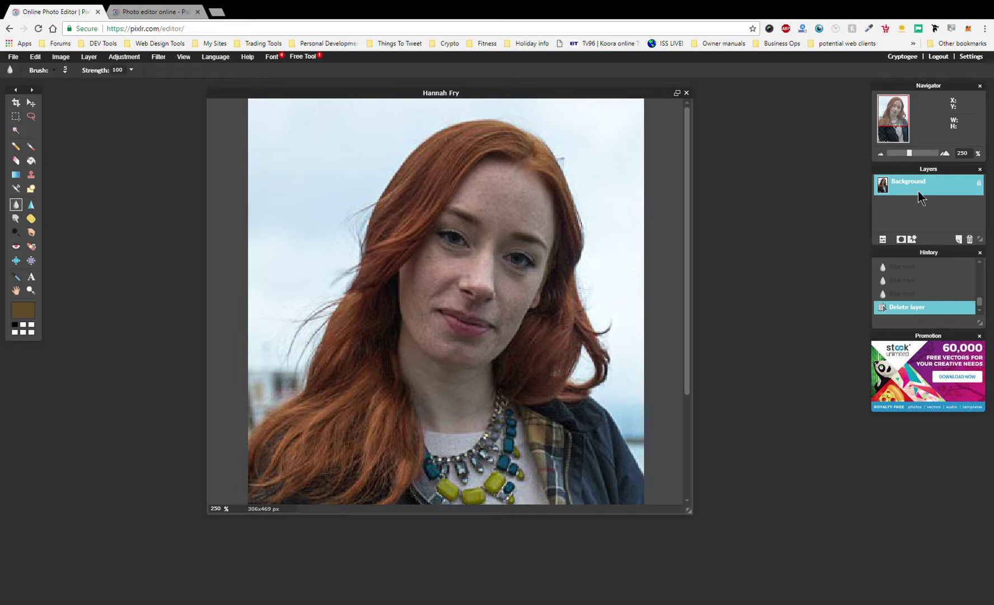
key(ctrl+j)
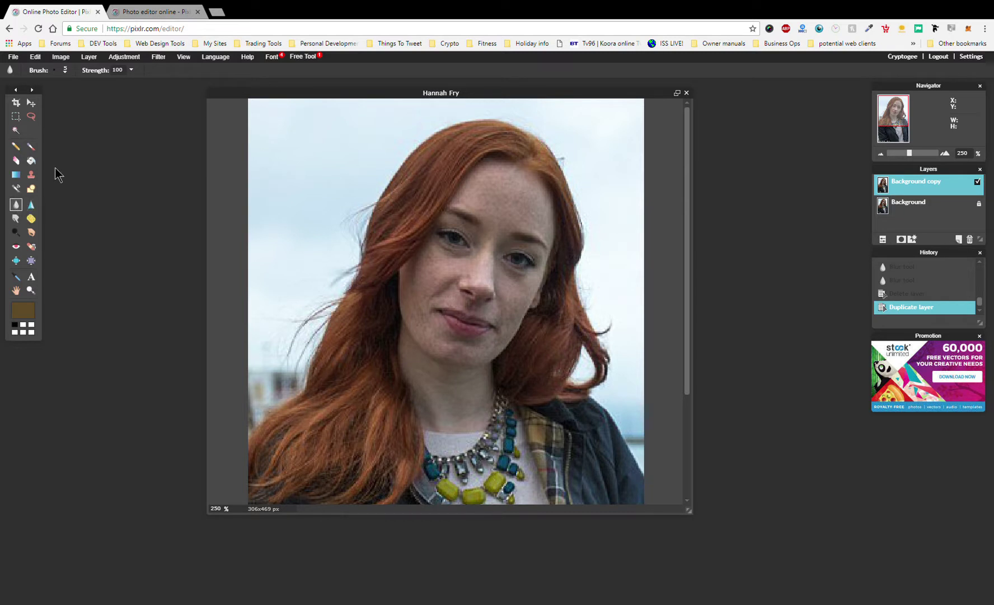
Step: Bring up the Blur tool's brush size presets
click(65, 71)
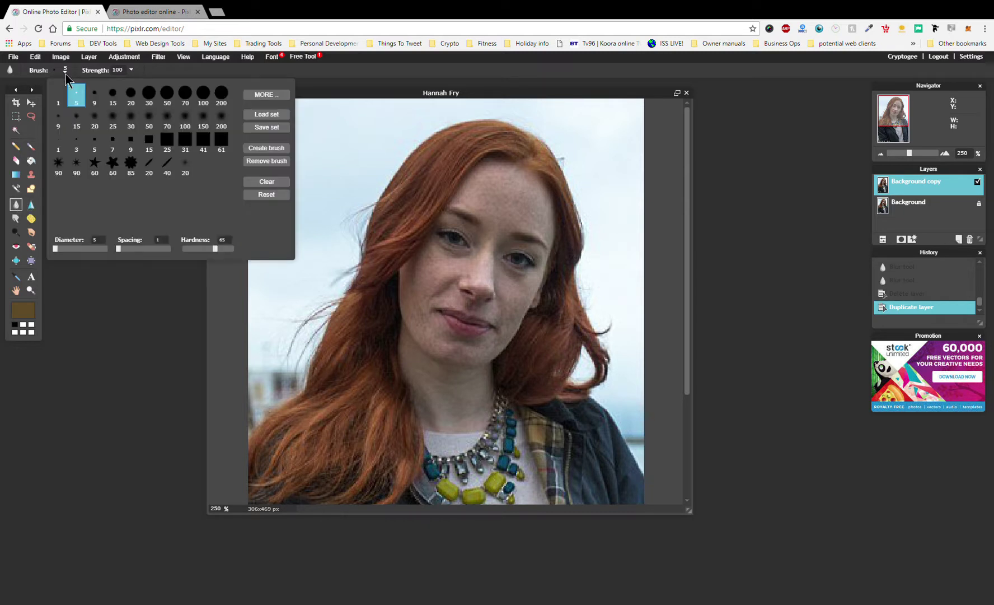
Step: Choose the 15 px brush and blur the blemished forehead skin with strokes
click(117, 104)
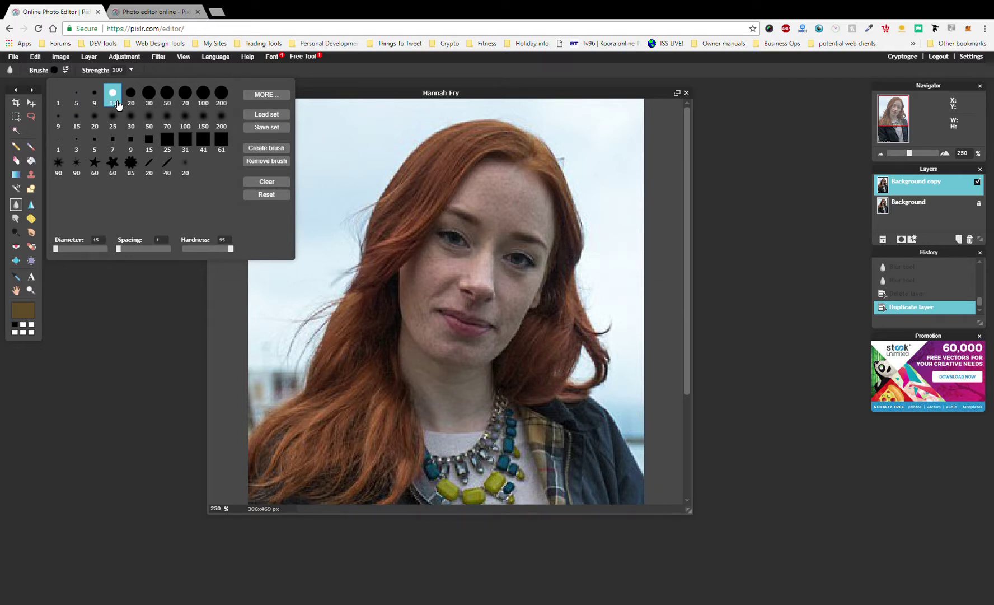
click(461, 201)
click(461, 201)
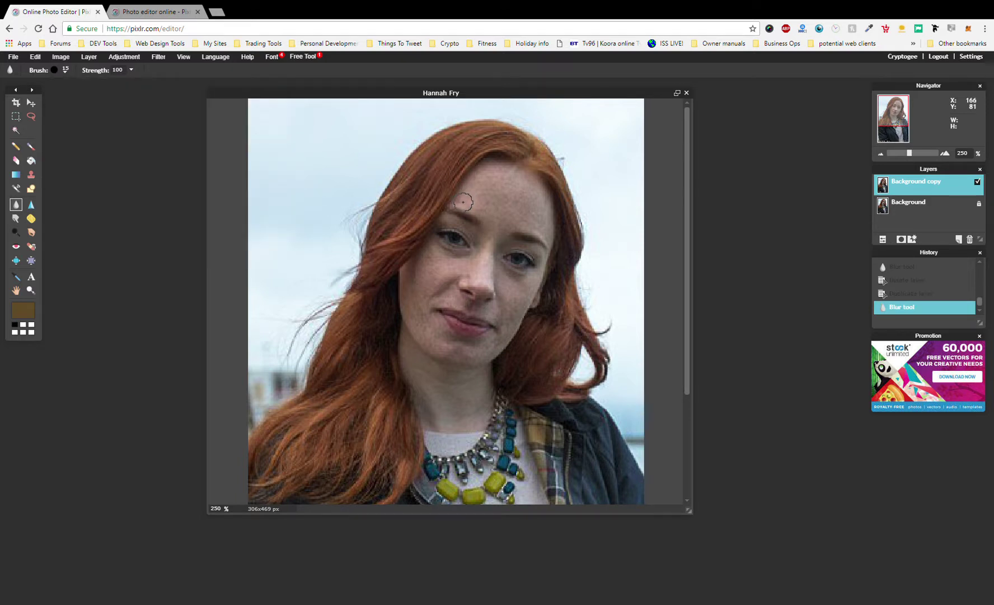
mouse_move(461, 201)
mouse_down()
mouse_move(519, 220)
mouse_move(476, 203)
mouse_move(465, 186)
mouse_move(545, 227)
mouse_move(486, 173)
mouse_move(540, 198)
mouse_move(512, 187)
mouse_up()
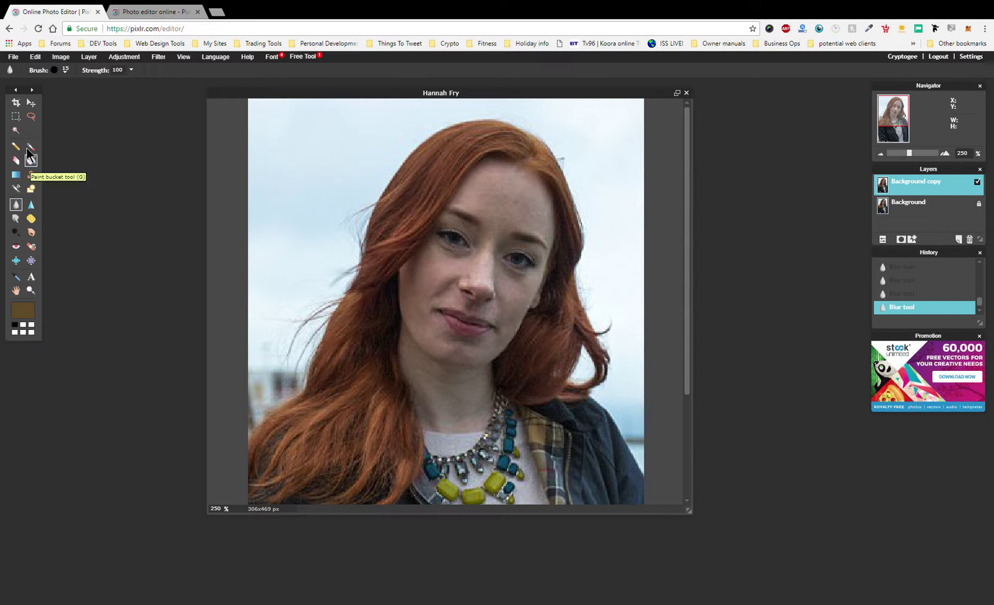
Step: Switch to the 9 px brush preset with 85 hardness, then hide the blurred copy layer
click(66, 69)
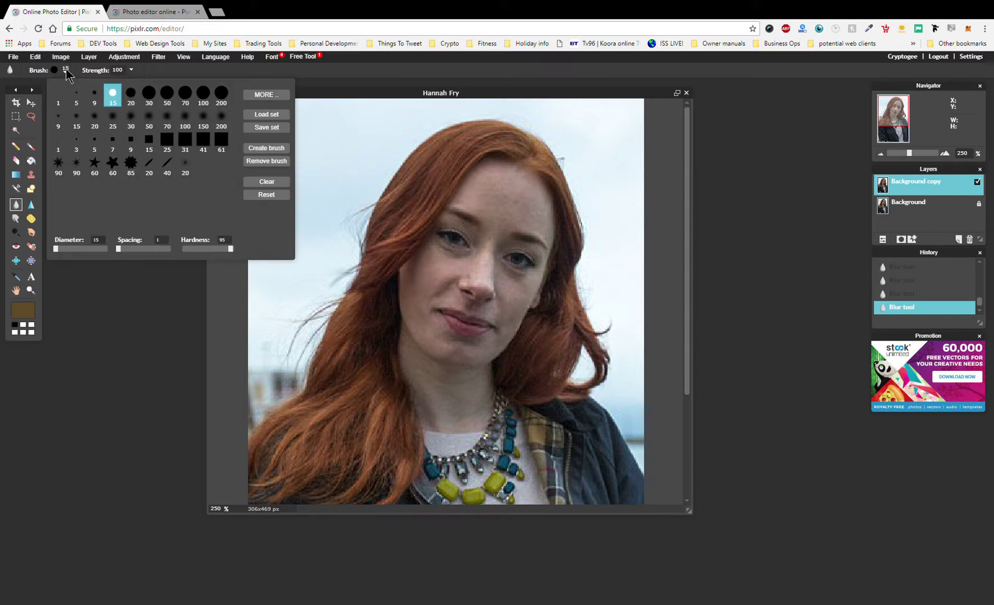
click(94, 94)
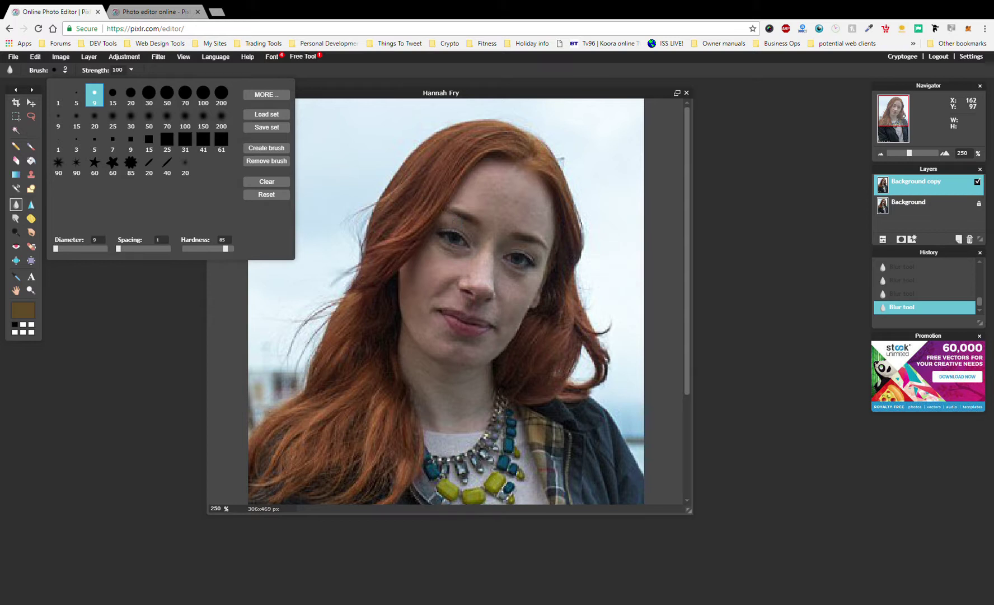
click(476, 234)
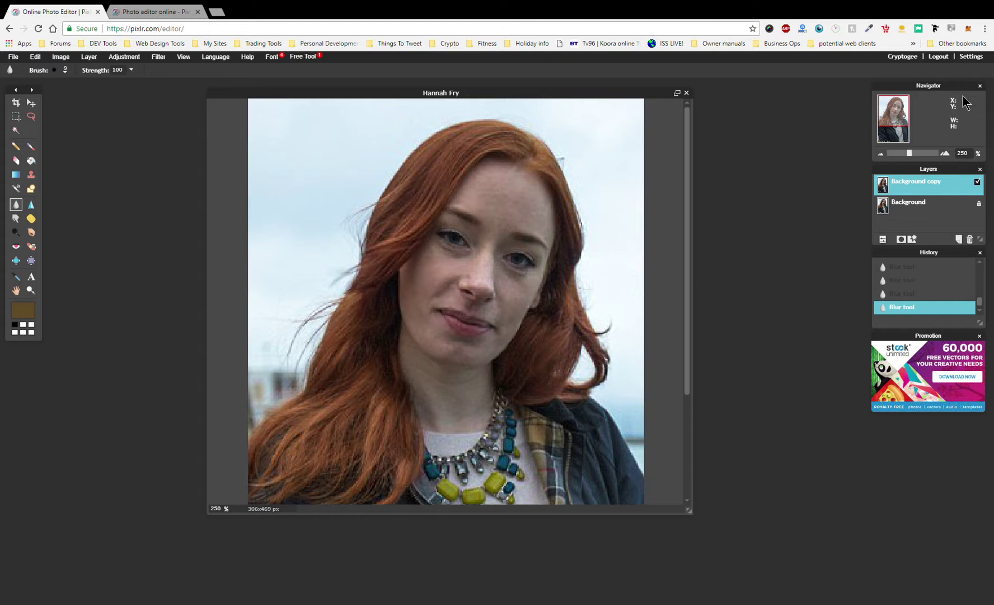
click(984, 188)
Step: Zoom and pan around the face to inspect the original freckled skin
scroll(512, 273, down, 2)
scroll(513, 274, up, 5)
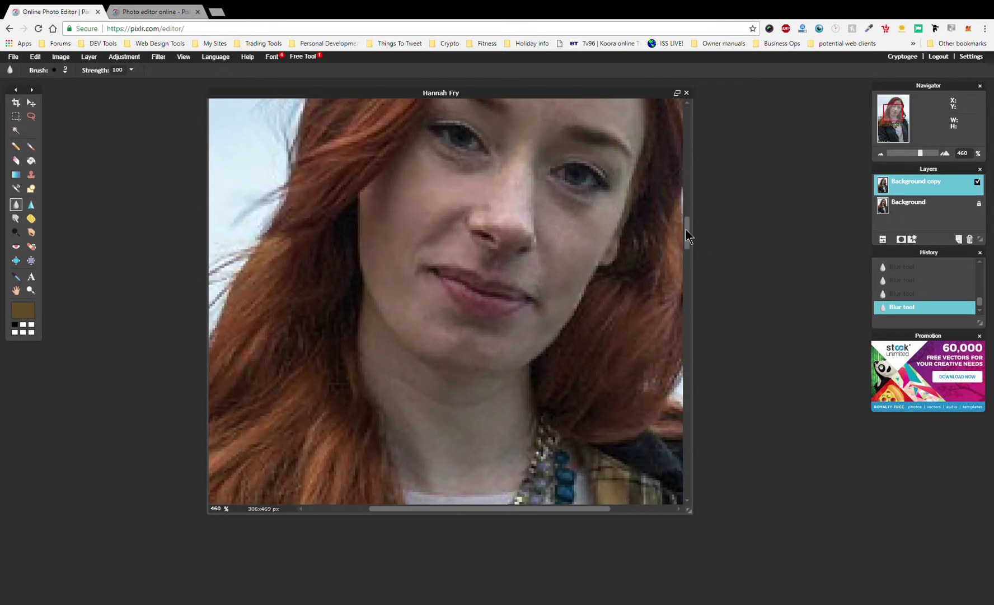
drag(686, 229, 687, 136)
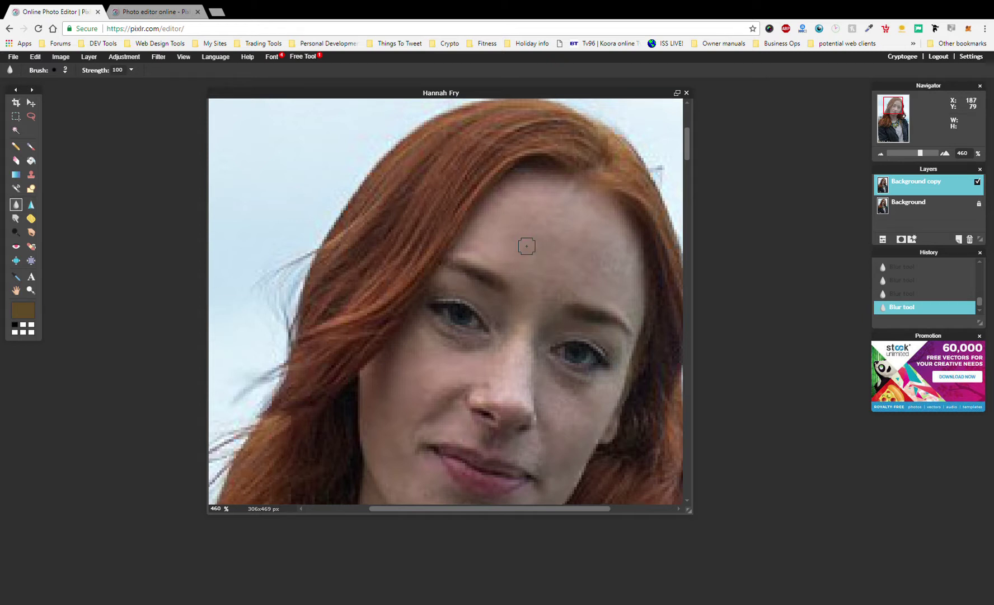
scroll(504, 272, down, 2)
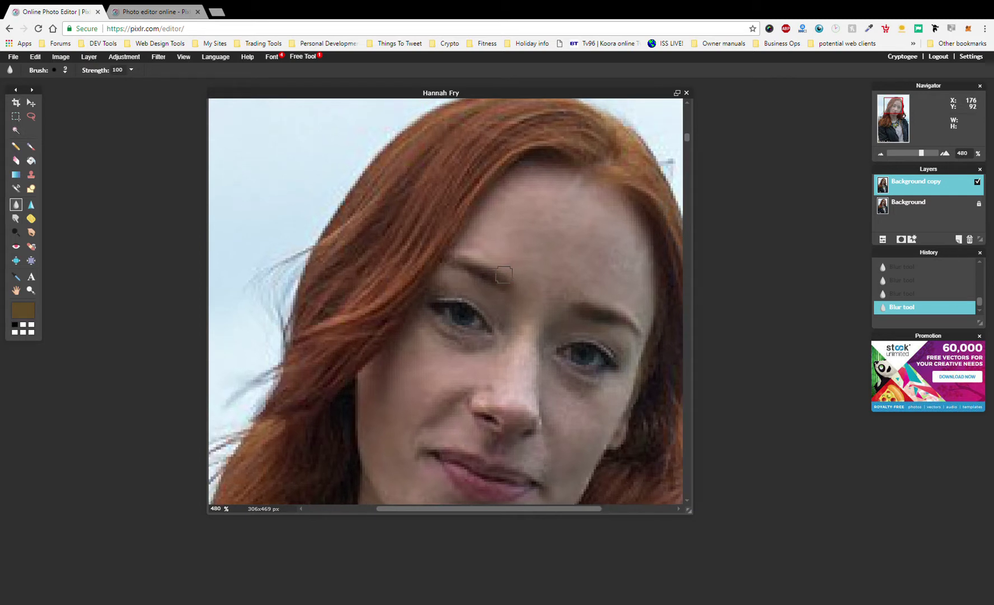
scroll(504, 269, up, 1)
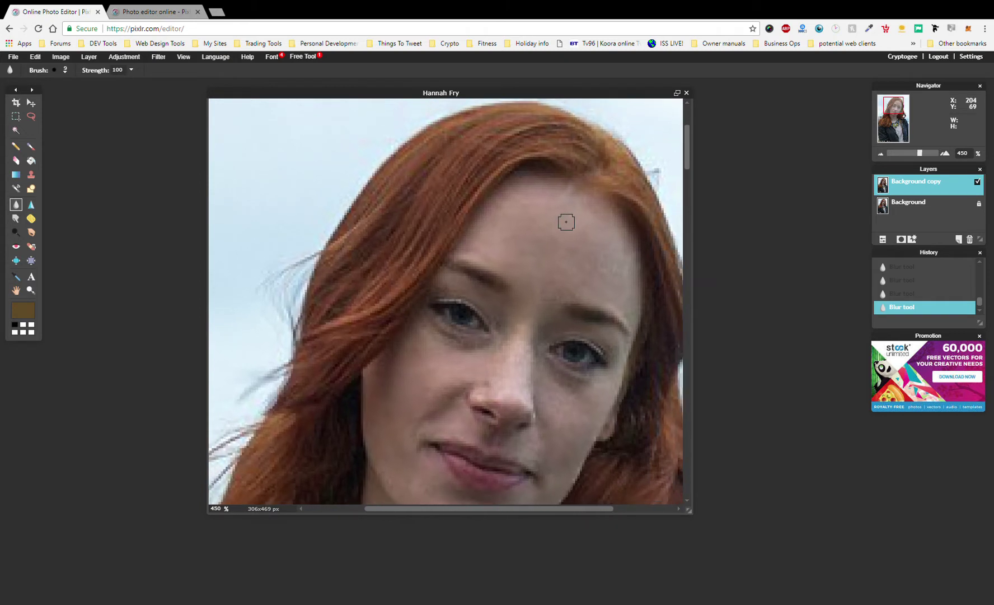
scroll(566, 221, down, 4)
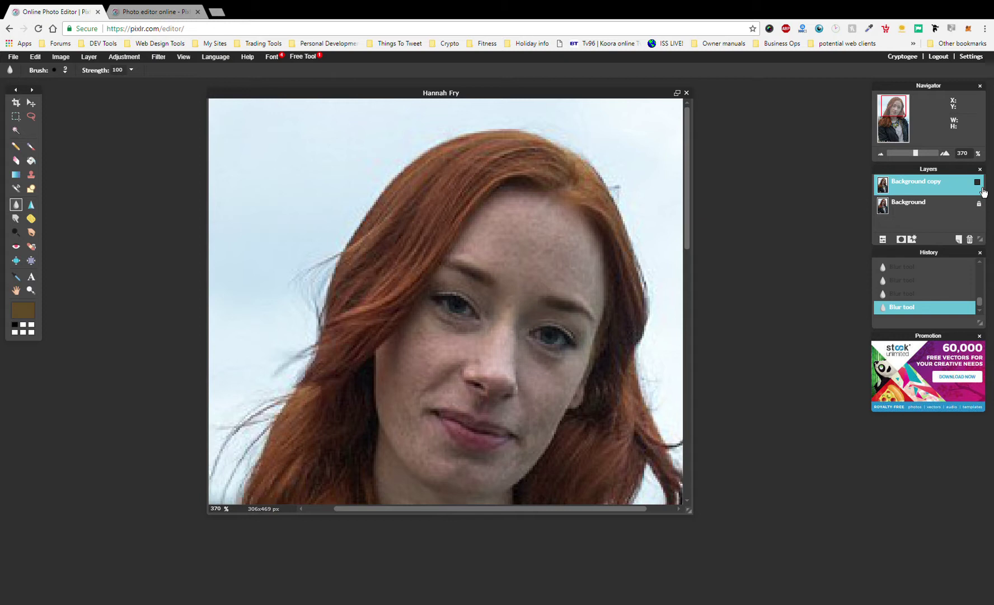
Step: Toggle the Background copy's visibility several times to compare, leave it visible, and zoom out
click(978, 184)
click(983, 192)
click(984, 192)
click(984, 192)
click(984, 192)
scroll(567, 346, up, 3)
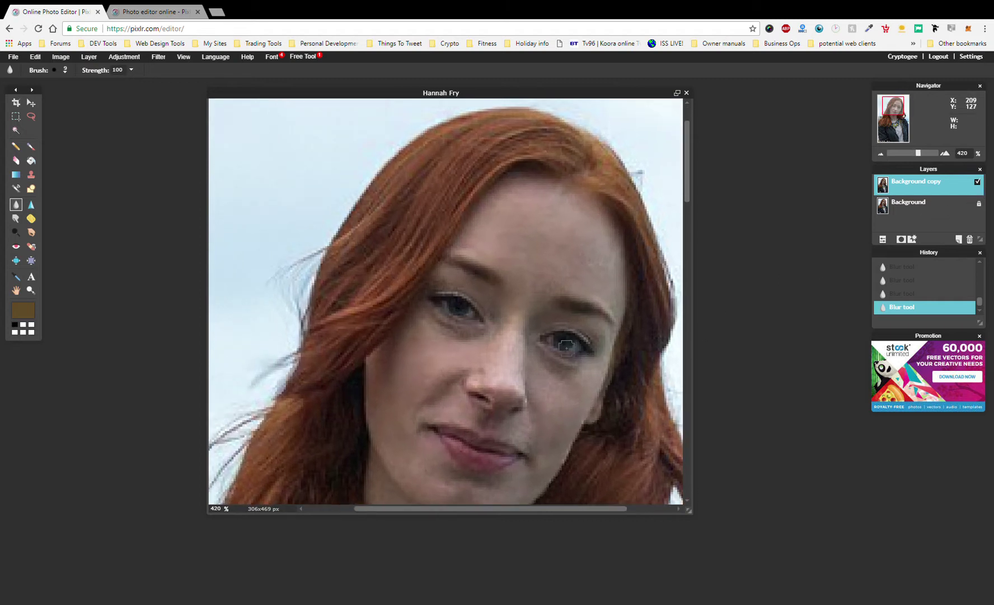
scroll(566, 347, down, 3)
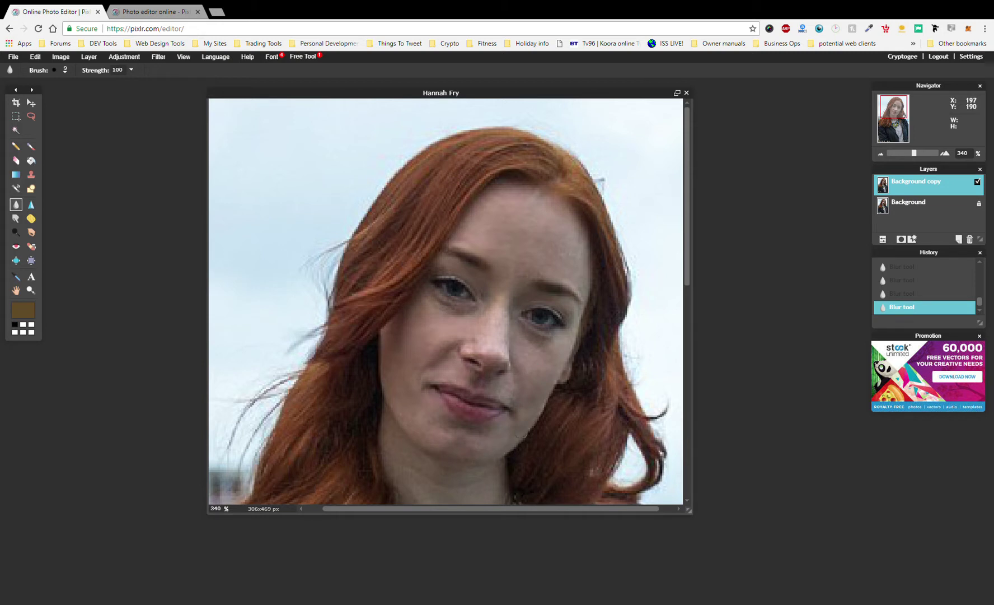
scroll(495, 346, down, 4)
scroll(495, 346, down, 2)
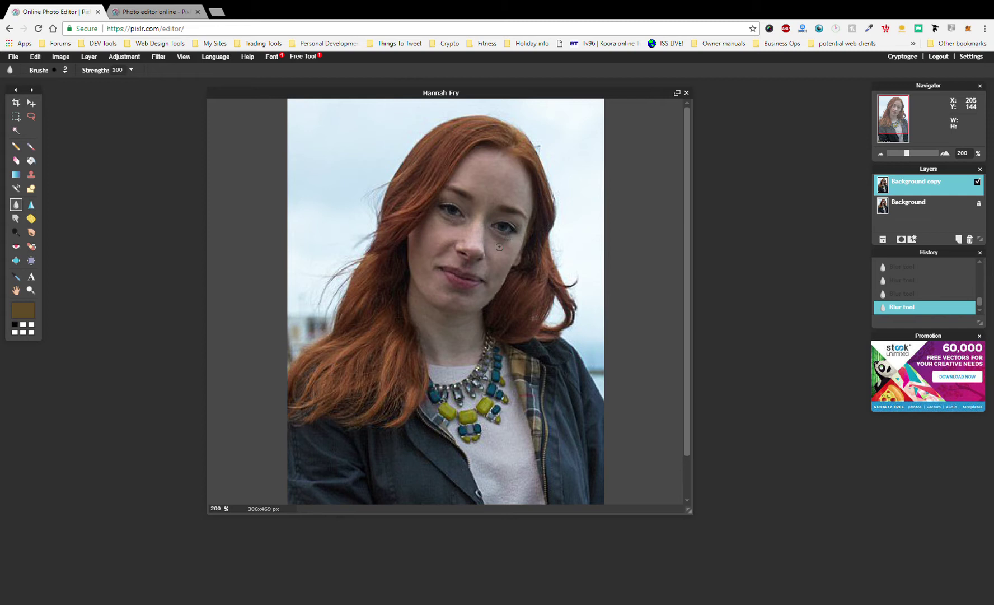
scroll(493, 271, down, 1)
scroll(493, 271, down, 5)
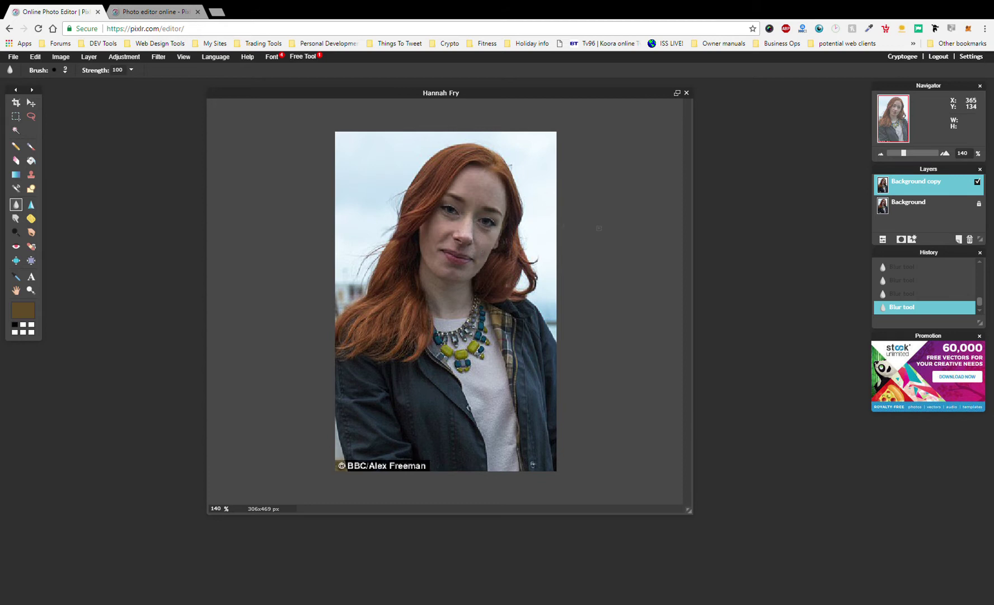
scroll(602, 224, up, 1)
scroll(599, 228, up, 1)
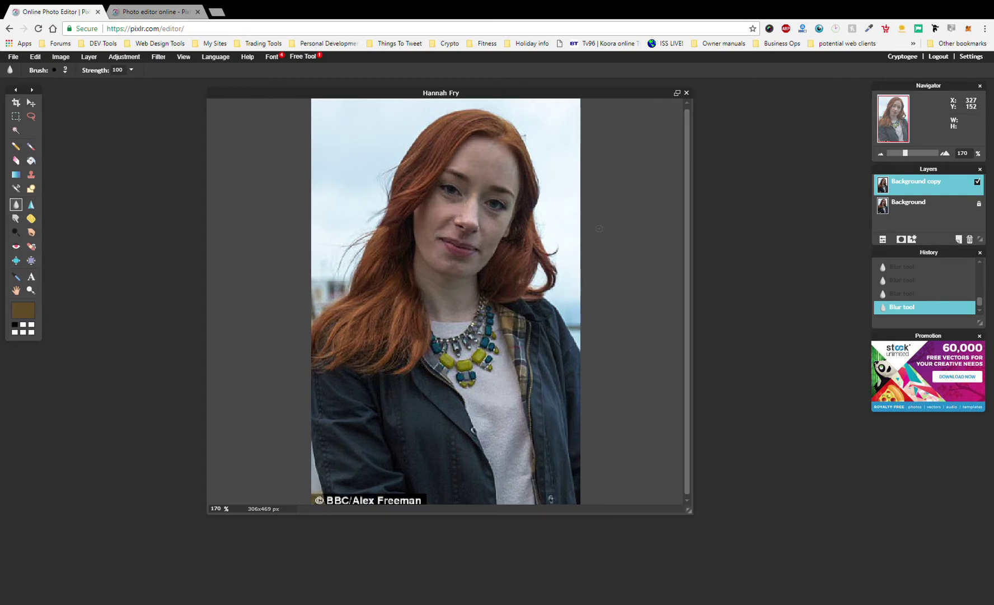